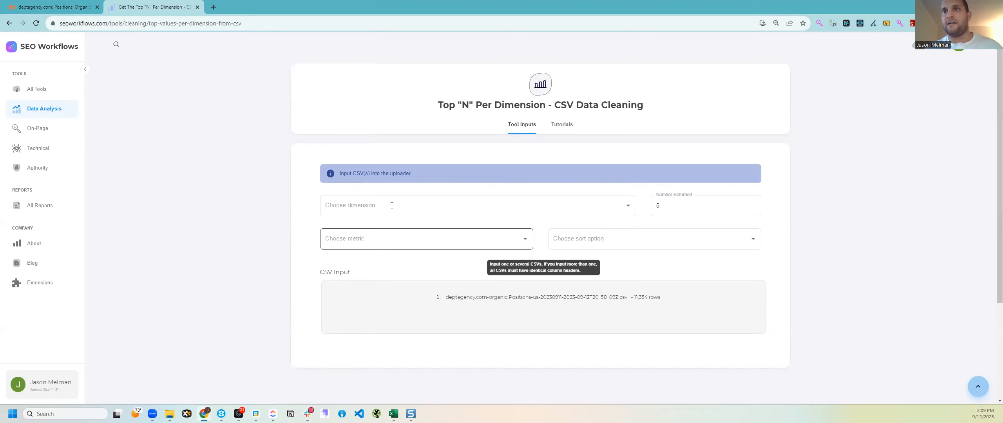
Step: Check the available dimensions in the Top "N" Per Dimension tool with the 11,354-row CSV loaded
{"action": "left_click", "coordinate": [393, 205]}
{"action": "left_click", "coordinate": [296, 154]}
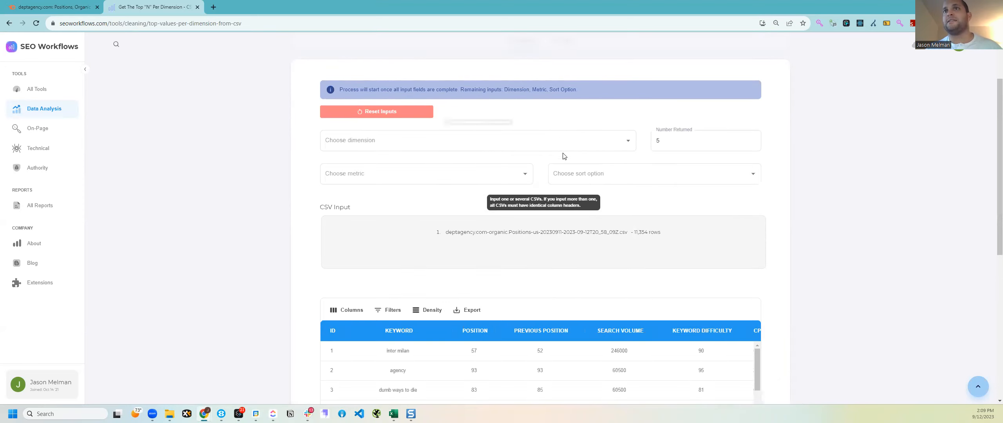
{"action": "left_click", "coordinate": [376, 141]}
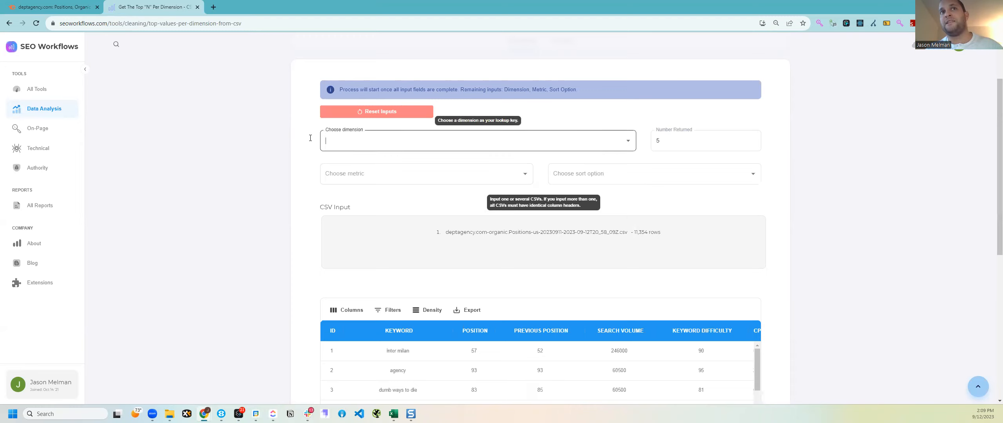
{"action": "left_click", "coordinate": [426, 143]}
{"action": "left_click", "coordinate": [286, 157]}
{"action": "left_click", "coordinate": [391, 174]}
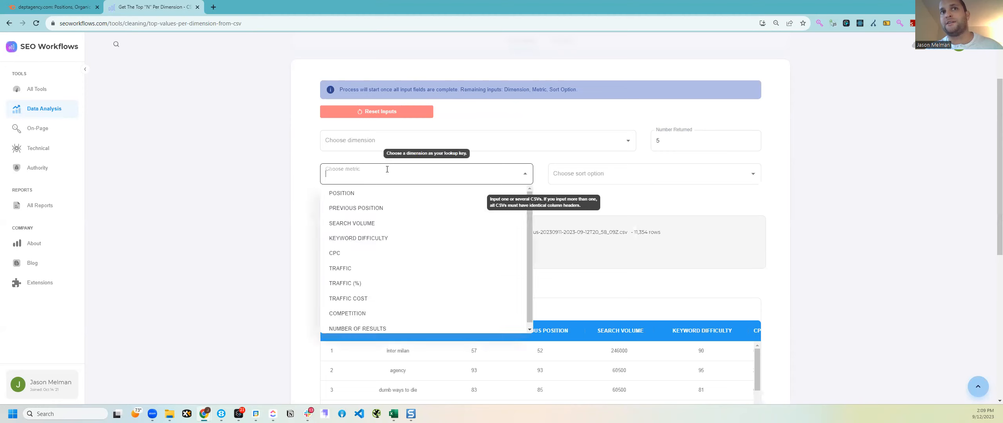
{"action": "left_click", "coordinate": [304, 218]}
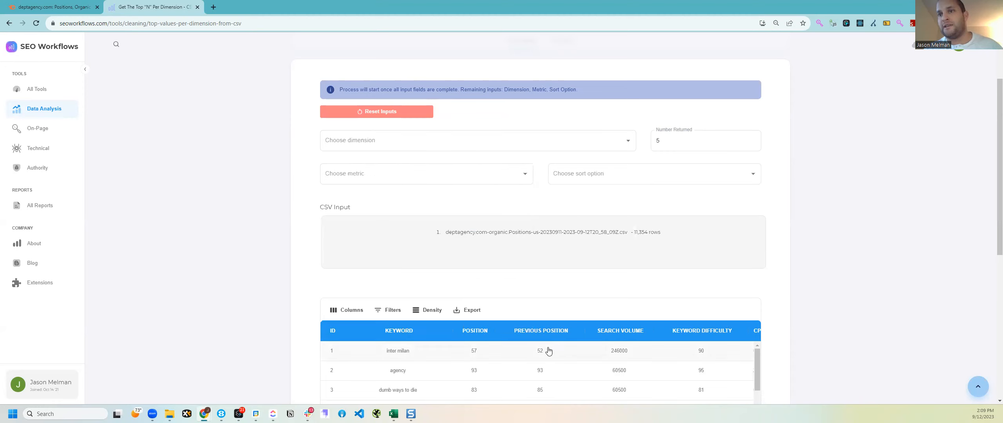
{"action": "left_click", "coordinate": [398, 177]}
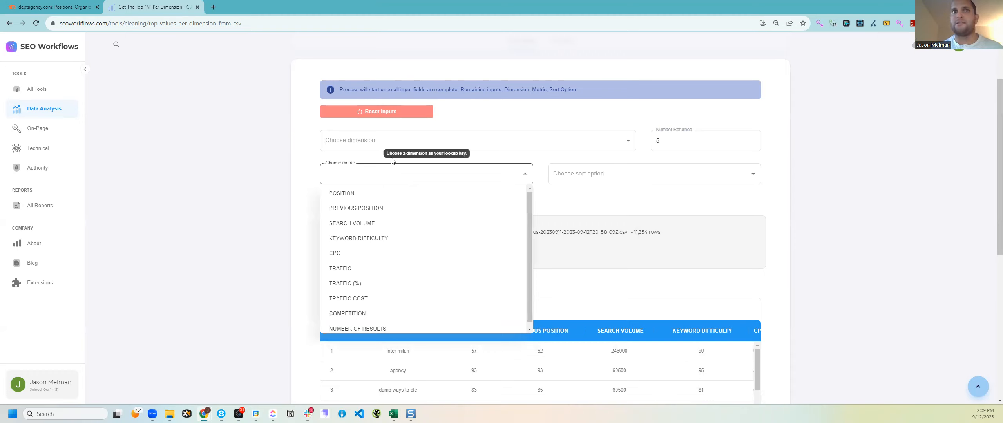
{"action": "left_click", "coordinate": [374, 138]}
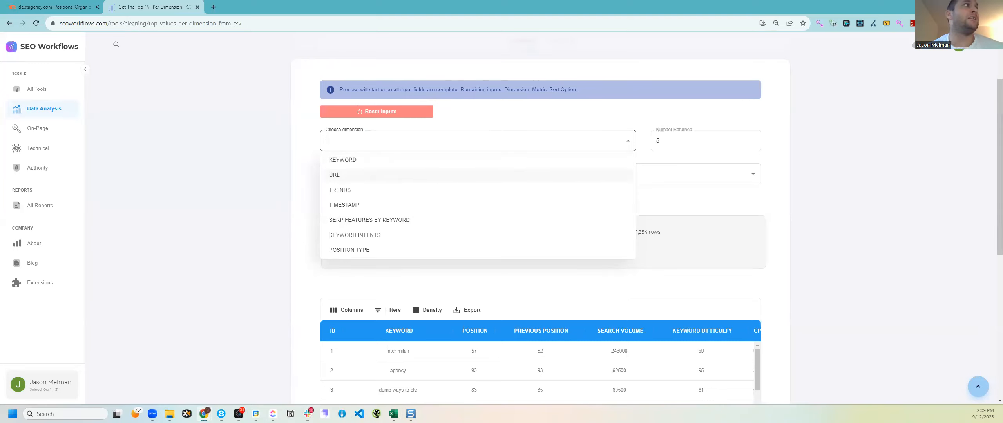
{"action": "left_click_drag", "start_coordinate": [647, 58], "coordinate": [635, 1]}
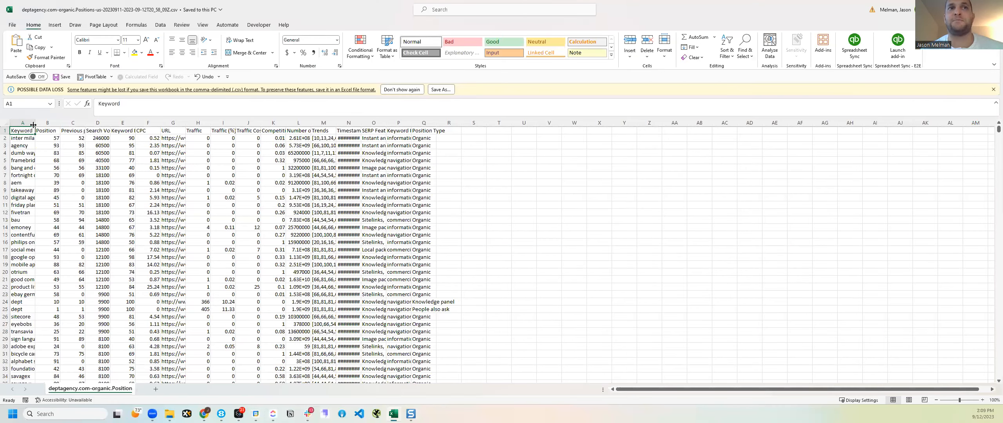
Step: Widen the Keyword column and autofit the URL column to show full values
{"action": "left_click_drag", "start_coordinate": [34, 124], "coordinate": [80, 125]}
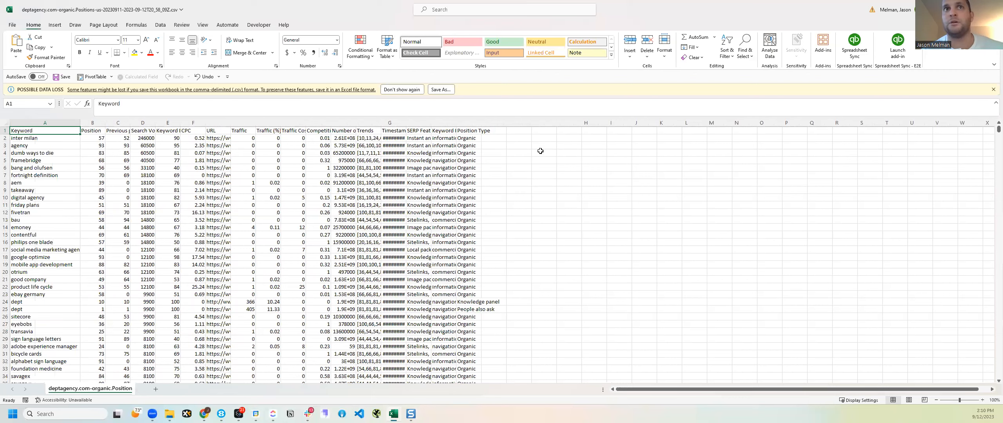
{"action": "double_click", "coordinate": [230, 124]}
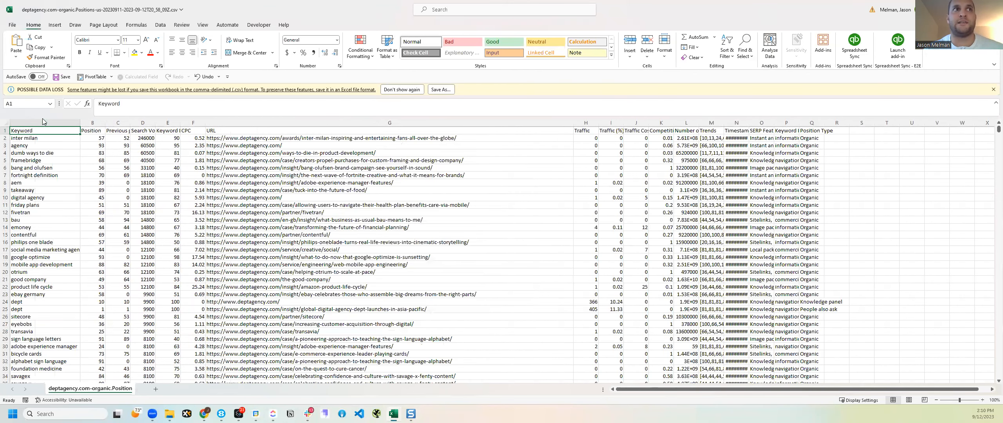
{"action": "left_click", "coordinate": [73, 122]}
{"action": "left_click", "coordinate": [392, 123]}
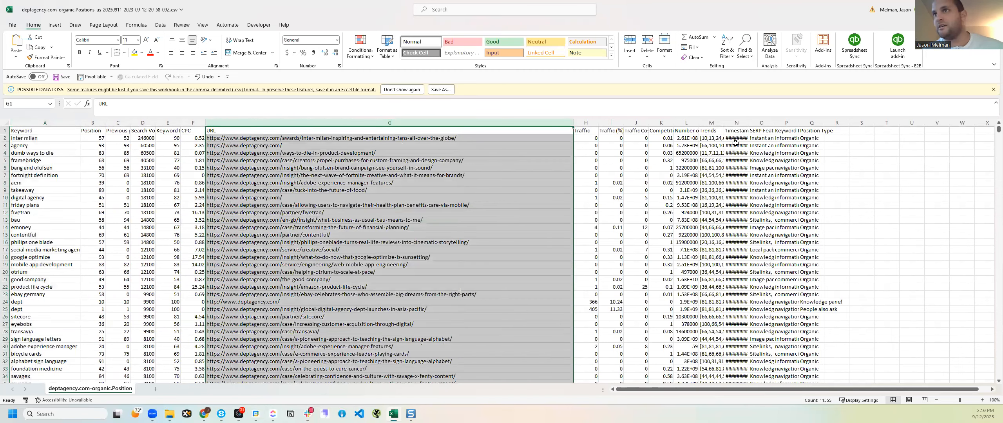
Step: Review the Trends, Position Type, B–F and Traffic columns, then return to the SEO tool
{"action": "left_click", "coordinate": [697, 122]}
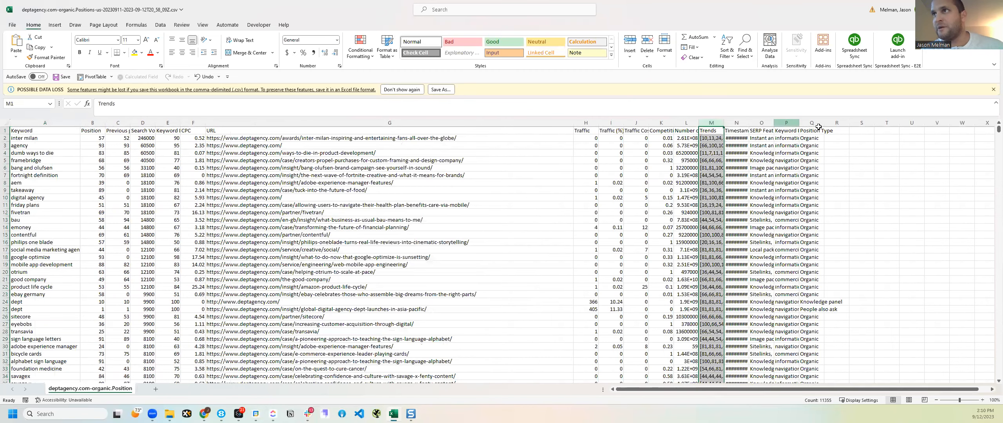
{"action": "left_click_drag", "start_coordinate": [815, 123], "coordinate": [739, 122]}
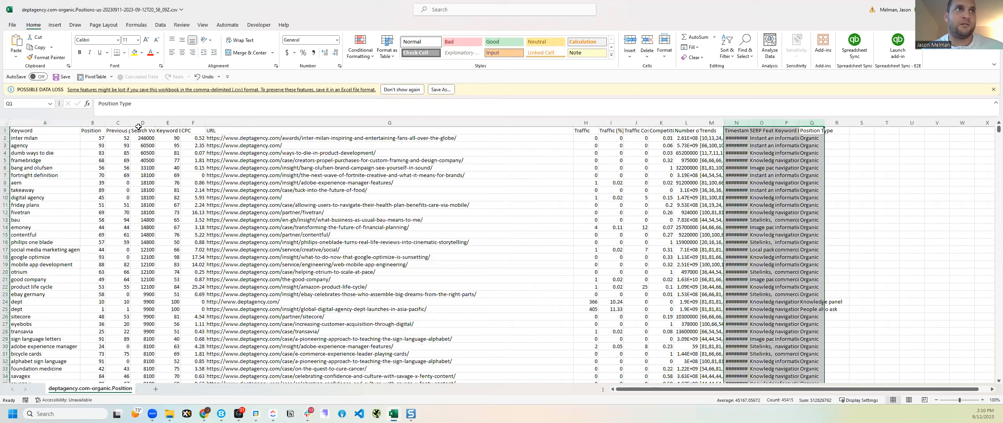
{"action": "left_click_drag", "start_coordinate": [93, 128], "coordinate": [199, 121]}
{"action": "left_click_drag", "start_coordinate": [583, 121], "coordinate": [668, 125]}
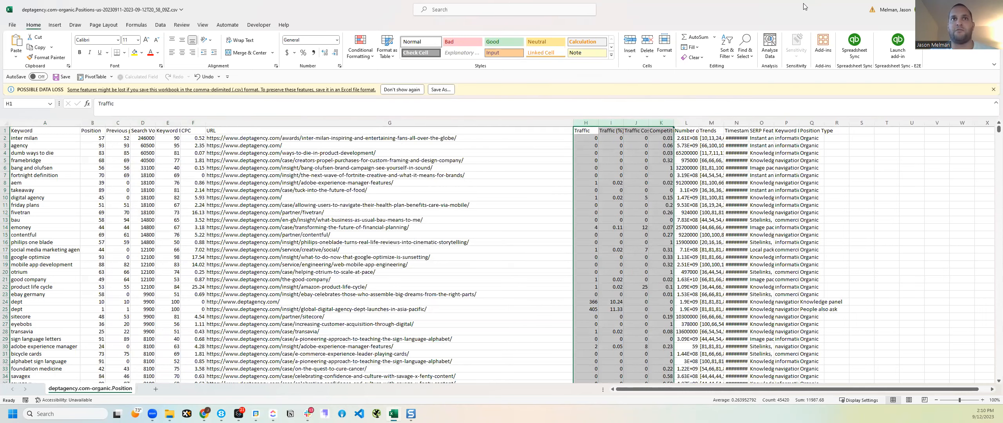
{"action": "key", "text": "alt+Tab"}
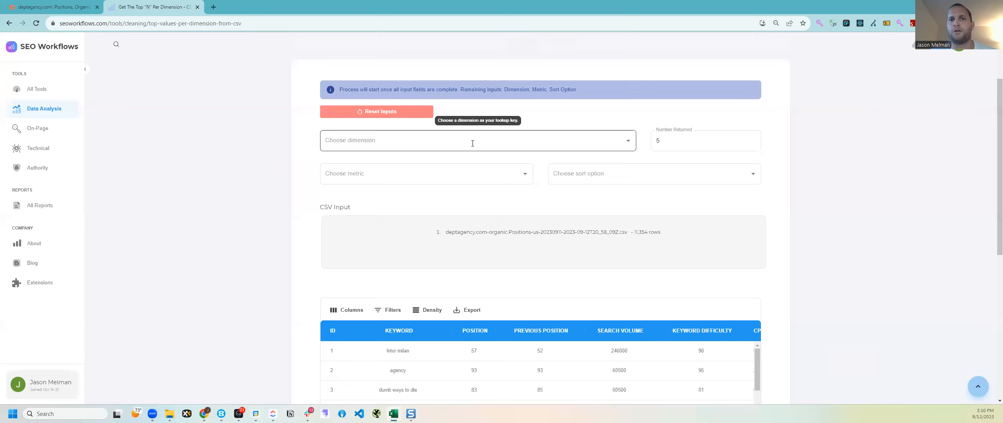
Step: Set dimension to URL, metric to TRAFFIC and sort to DESCENDING, then run the tool
{"action": "left_click", "coordinate": [437, 144]}
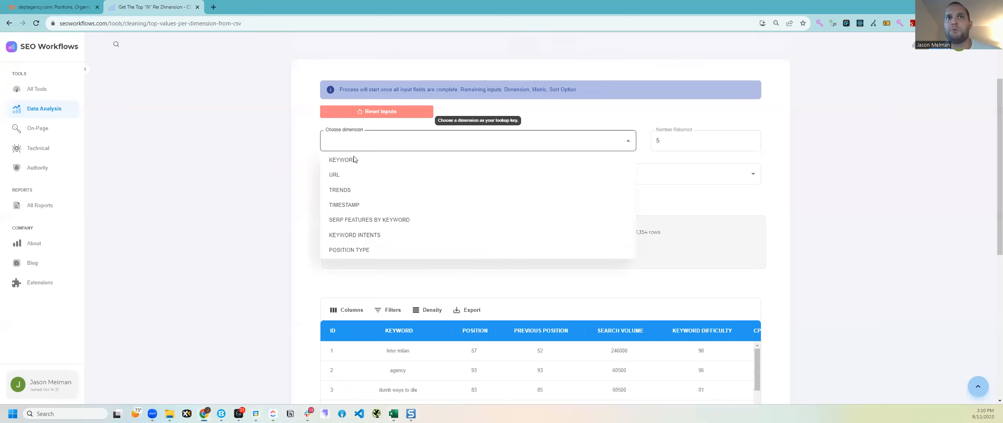
{"action": "left_click", "coordinate": [342, 179]}
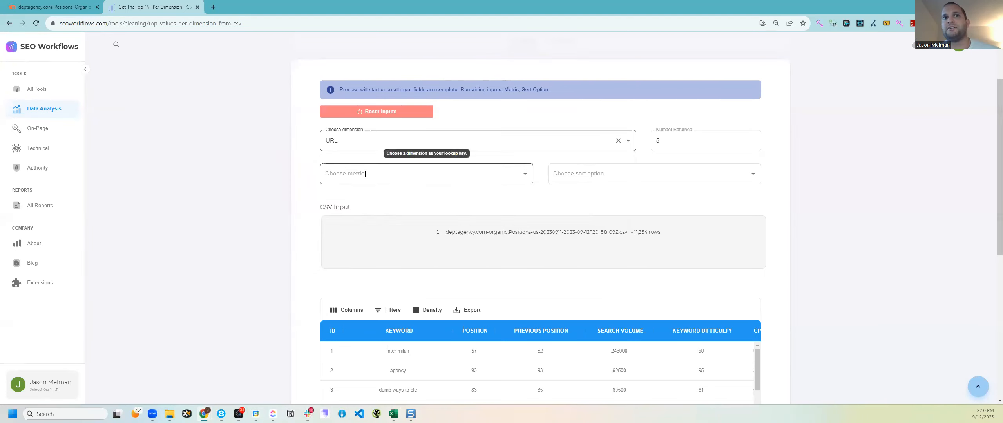
{"action": "left_click", "coordinate": [426, 174]}
{"action": "left_click", "coordinate": [342, 268]}
{"action": "left_click", "coordinate": [634, 176]}
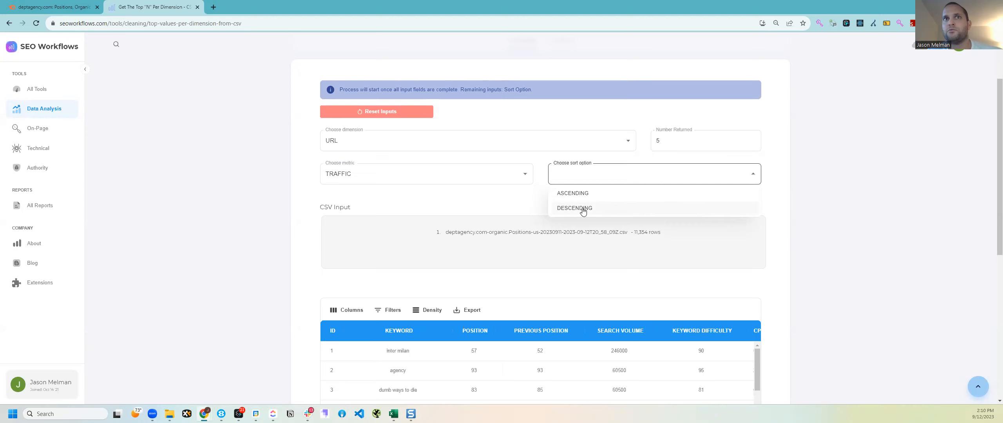
{"action": "key", "text": "Return"}
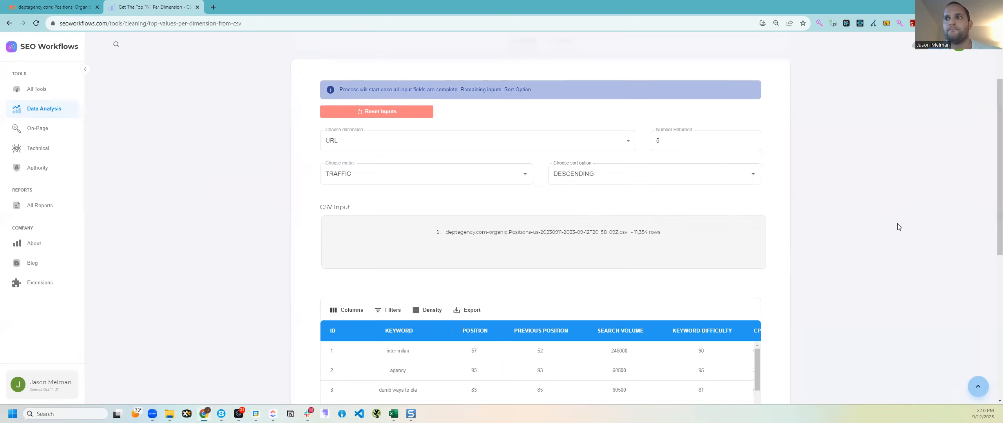
Step: Scroll the results table to the URL and TRAFFIC columns, then go back to the CSV in Excel
{"action": "scroll", "coordinate": [834, 228], "scroll_direction": "down", "scroll_amount": 1}
{"action": "scroll", "coordinate": [694, 228], "scroll_direction": "up", "scroll_amount": 1}
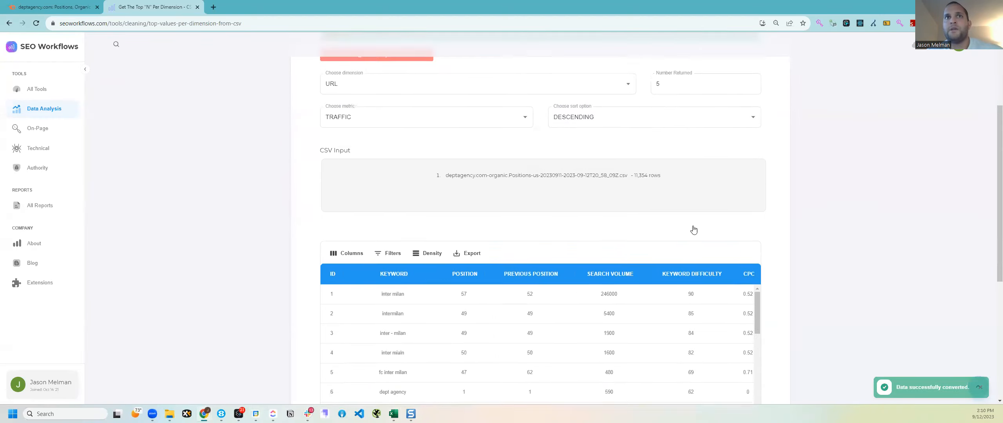
{"action": "scroll", "coordinate": [551, 125], "scroll_direction": "down", "scroll_amount": 5}
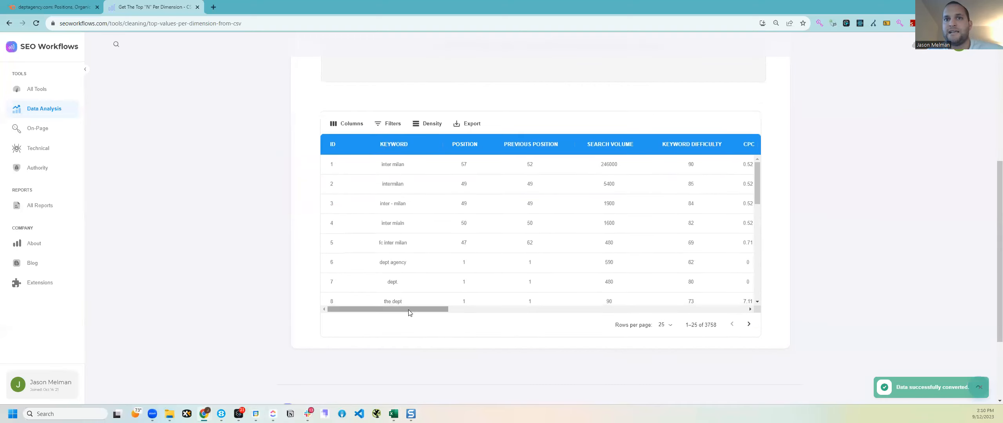
{"action": "left_click_drag", "start_coordinate": [421, 309], "coordinate": [495, 317]}
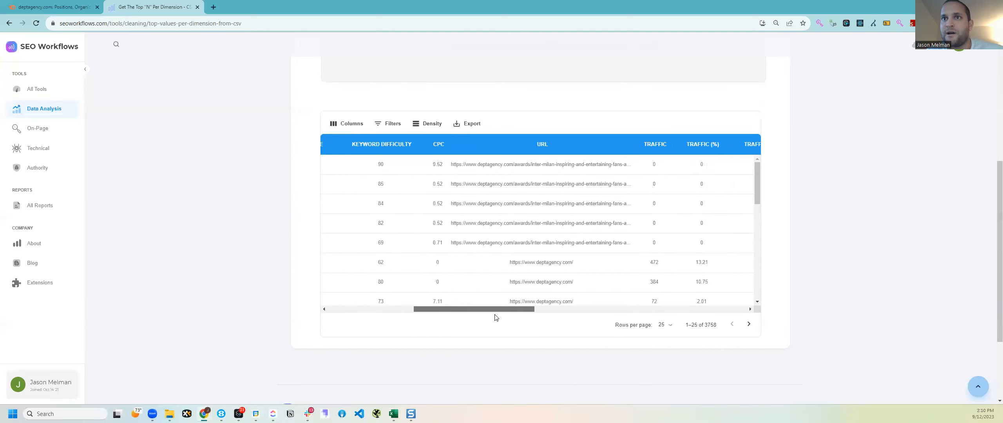
{"action": "scroll", "coordinate": [506, 275], "scroll_direction": "down", "scroll_amount": 2}
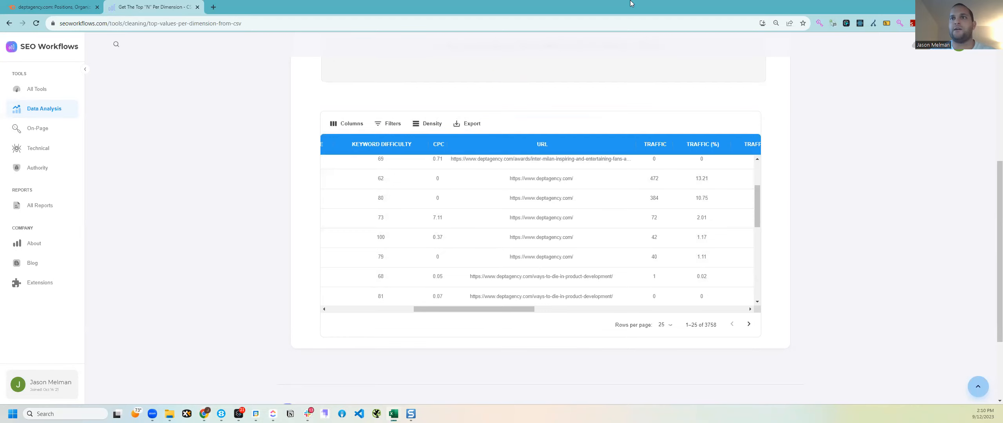
{"action": "key", "text": "alt+Tab"}
{"action": "left_click", "coordinate": [309, 154]}
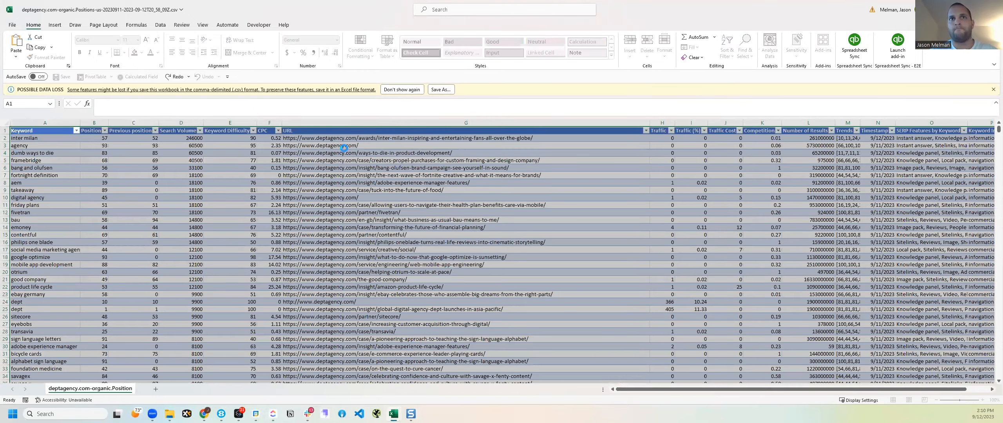
{"action": "left_click", "coordinate": [344, 148]}
{"action": "key", "text": "ctrl+c"}
{"action": "key", "text": "ctrl+Up"}
{"action": "key", "text": "alt+Down"}
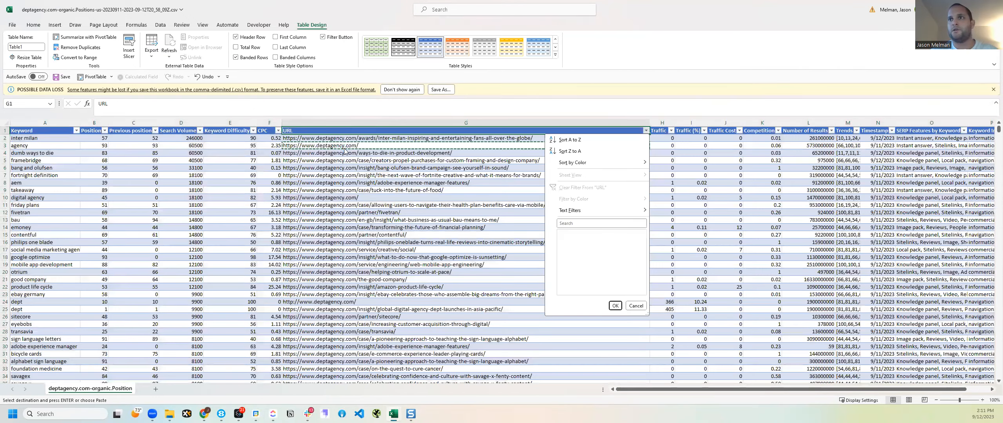
{"action": "key", "text": "f"}
{"action": "key", "text": "Return"}
{"action": "key", "text": "Escape"}
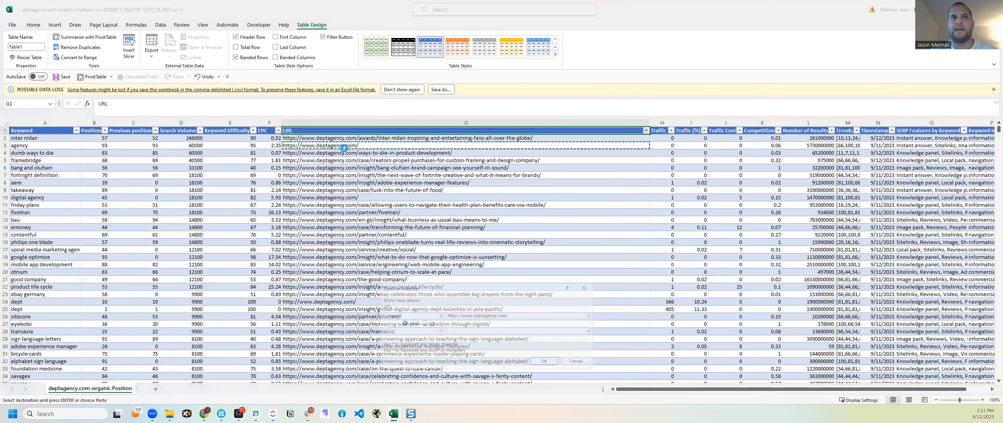
{"action": "key", "text": "Down"}
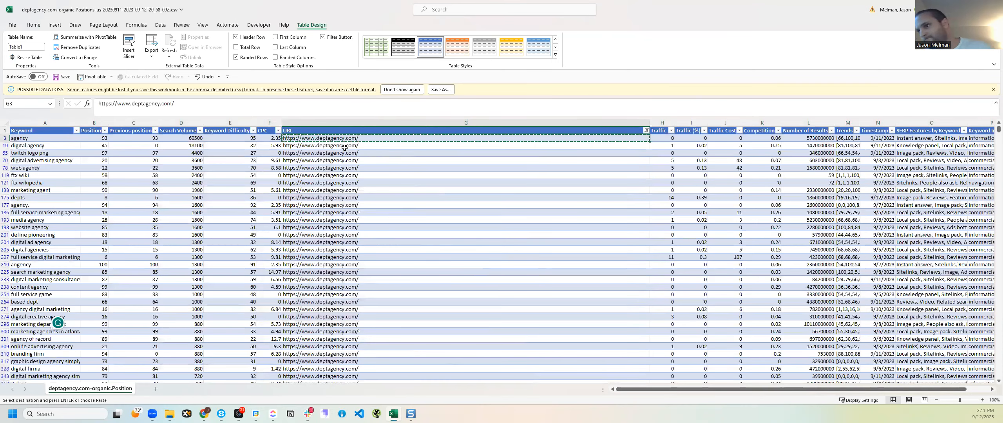
{"action": "key", "text": "ctrl+shift+Down"}
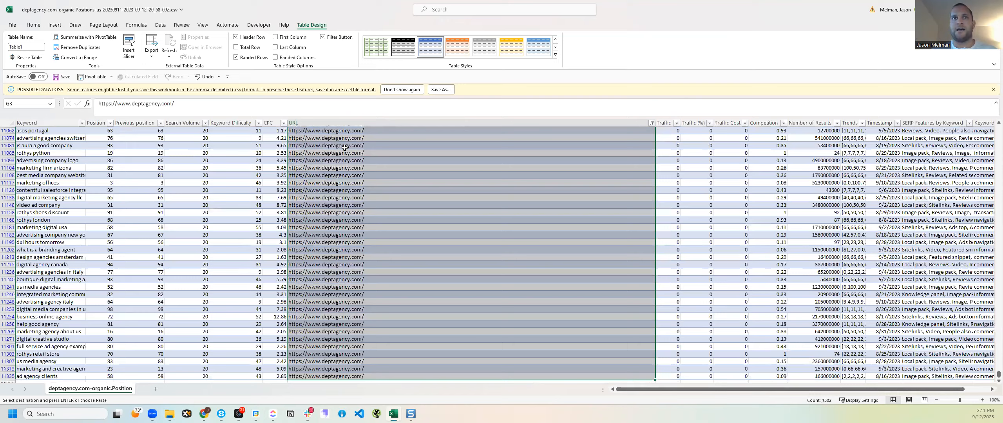
{"action": "key", "text": "ctrl+Home"}
{"action": "key", "text": "Escape"}
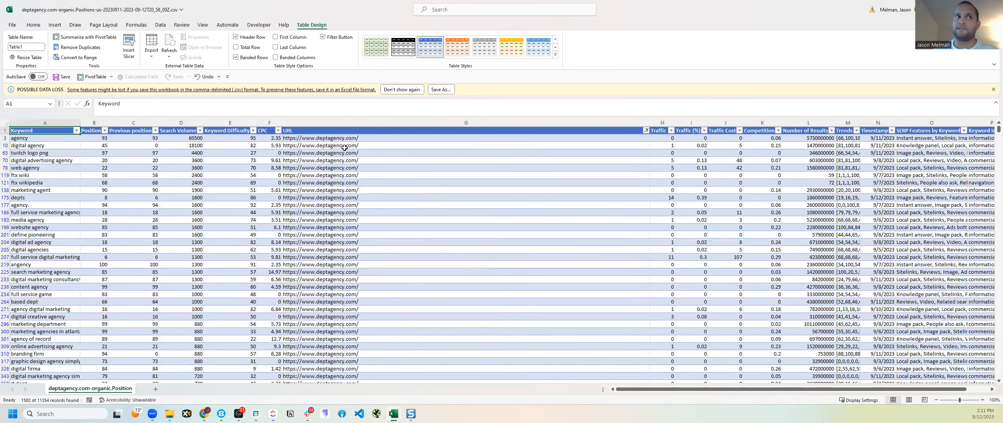
Step: Sort Traffic largest to smallest and select the top homepage keywords
{"action": "key", "text": "Right"}
{"action": "key", "text": "Right"}
{"action": "key", "text": "Right"}
{"action": "key", "text": "Right"}
{"action": "key", "text": "Right"}
{"action": "key", "text": "Right"}
{"action": "key", "text": "shift+Down"}
{"action": "key", "text": "Right"}
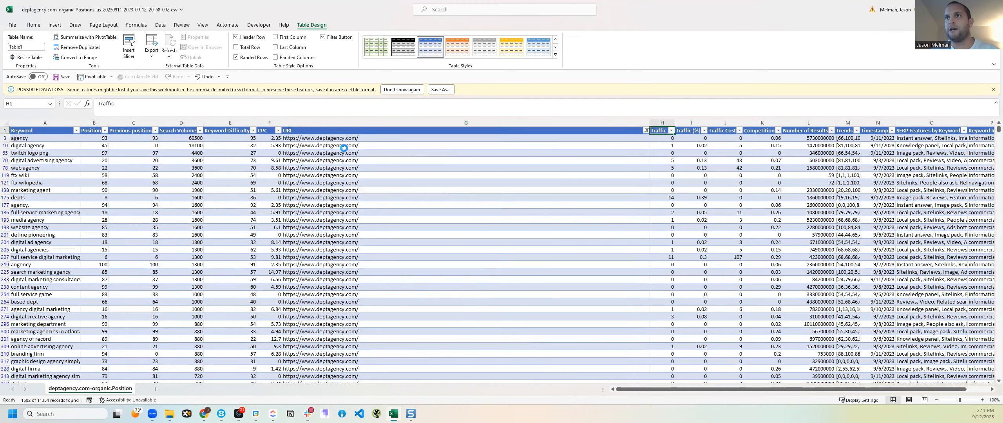
{"action": "key", "text": "alt+Down"}
{"action": "key", "text": "Escape"}
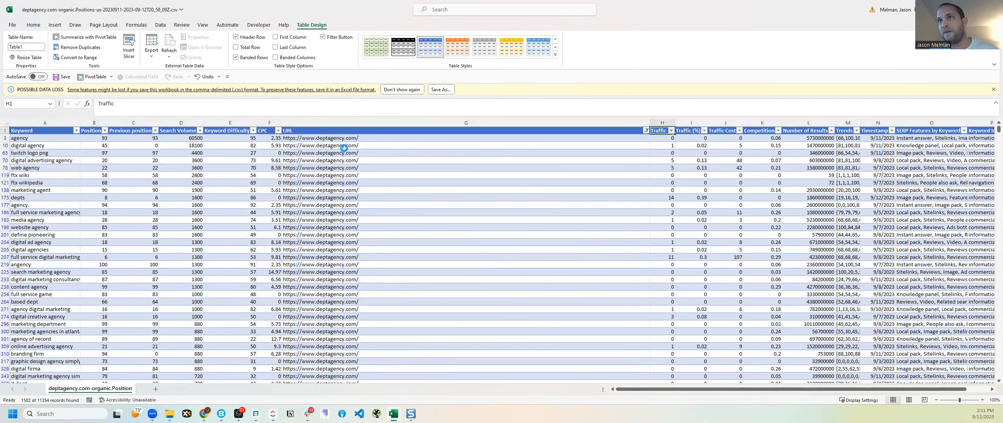
{"action": "key", "text": "Home"}
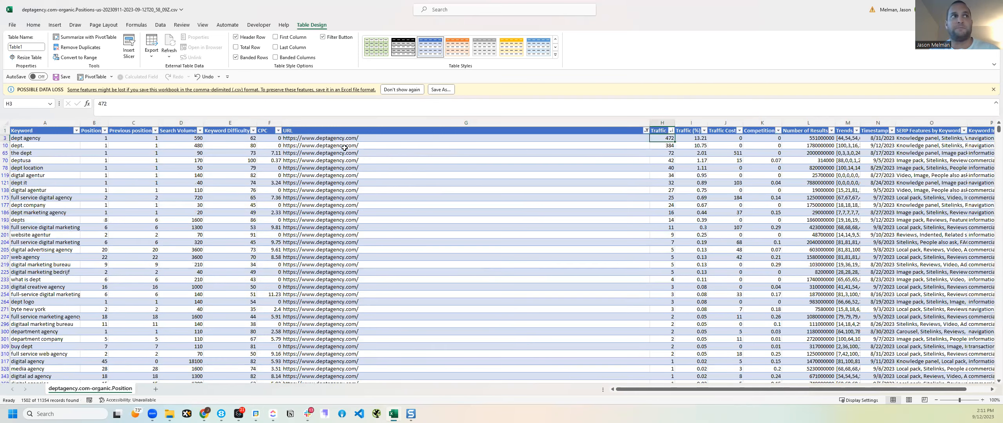
{"action": "key", "text": "Down"}
{"action": "key", "text": "shift+Down"}
{"action": "key", "text": "shift+Down"}
{"action": "key", "text": "shift+Down"}
{"action": "key", "text": "shift+Down"}
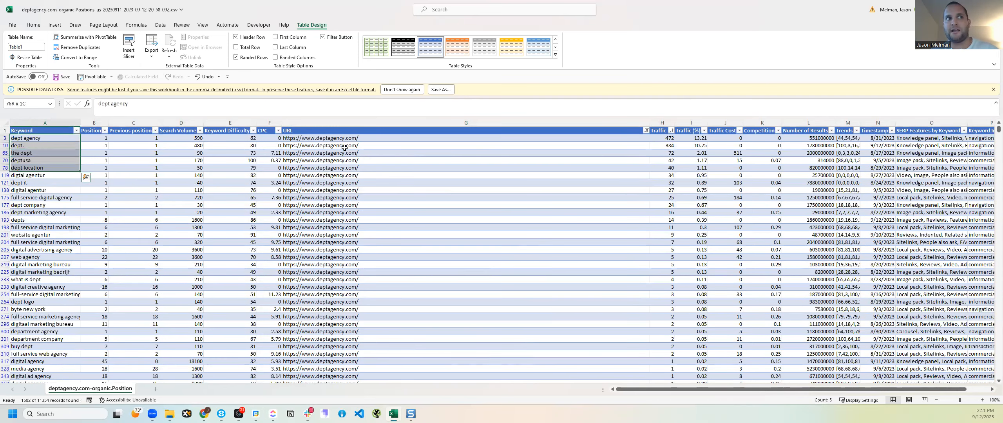
{"action": "key", "text": "alt+Tab"}
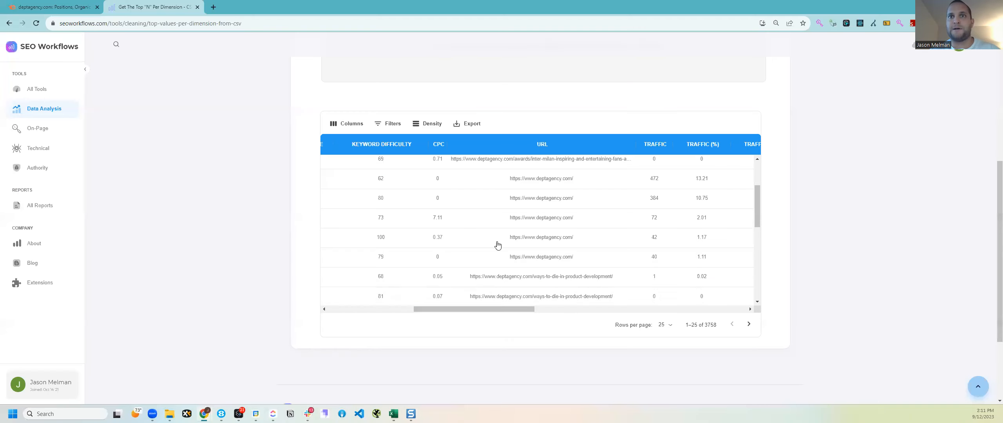
{"action": "left_click_drag", "start_coordinate": [508, 309], "coordinate": [352, 308]}
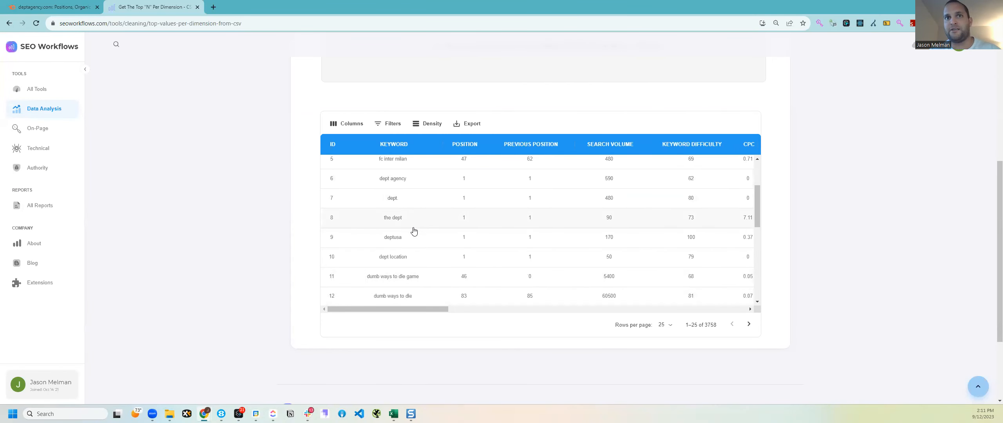
{"action": "key", "text": "alt+Tab"}
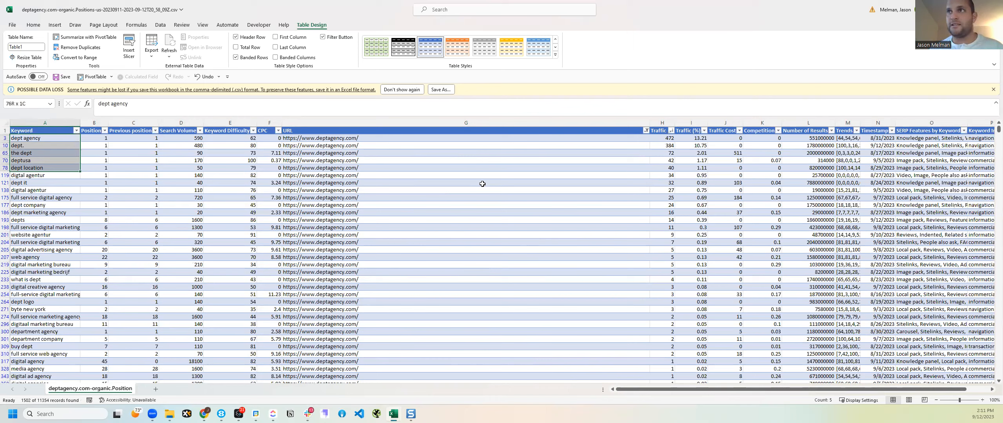
{"action": "left_click", "coordinate": [661, 132]}
{"action": "key", "text": "alt+Tab"}
Step: Scroll back to the tool inputs and select the Number Returned value of 5
{"action": "scroll", "coordinate": [361, 107], "scroll_direction": "up", "scroll_amount": 3}
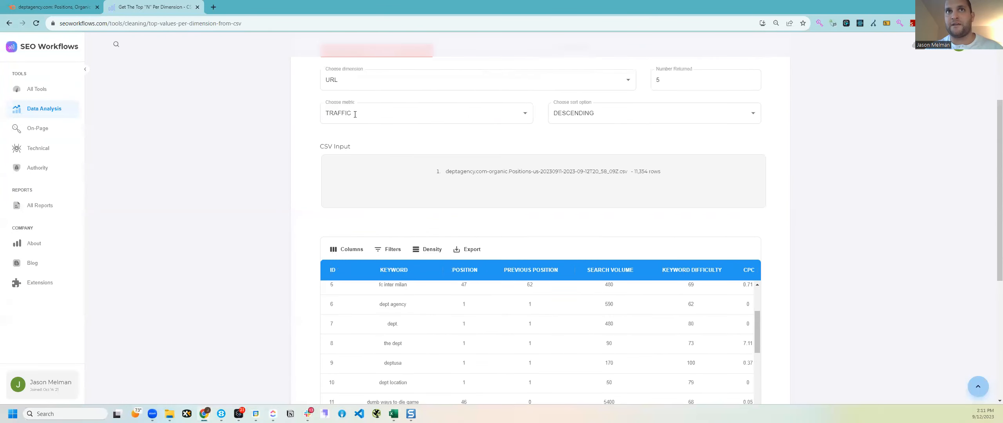
{"action": "double_click", "coordinate": [683, 81]}
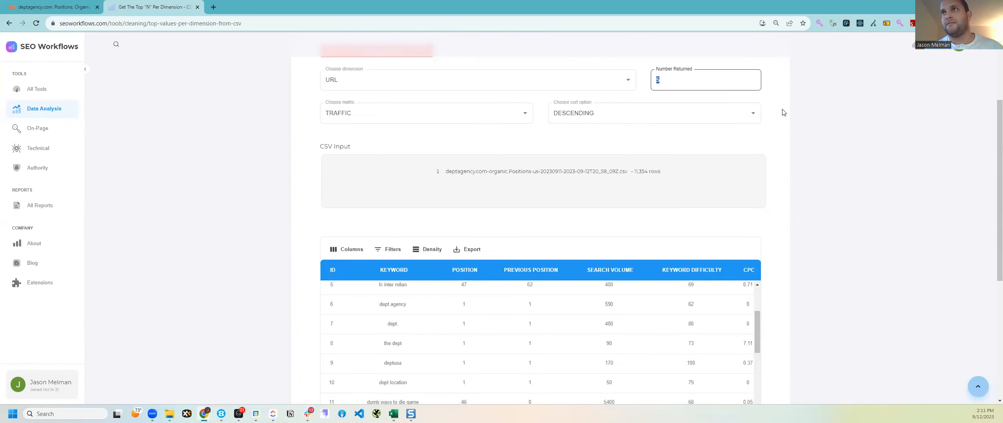
{"action": "scroll", "coordinate": [783, 136], "scroll_direction": "up", "scroll_amount": 2}
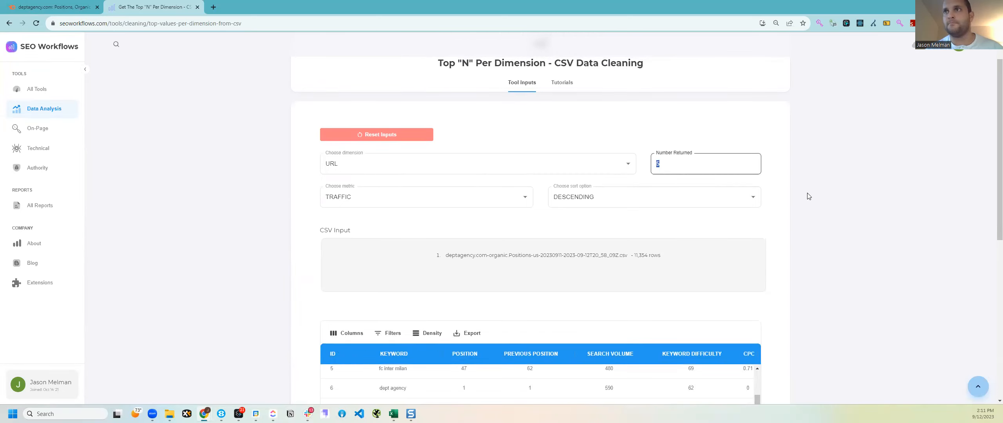
Step: Enter 10 as the number returned and scroll through the 1,300-row results
{"action": "type", "text": "10"}
{"action": "scroll", "coordinate": [764, 233], "scroll_direction": "down", "scroll_amount": 4}
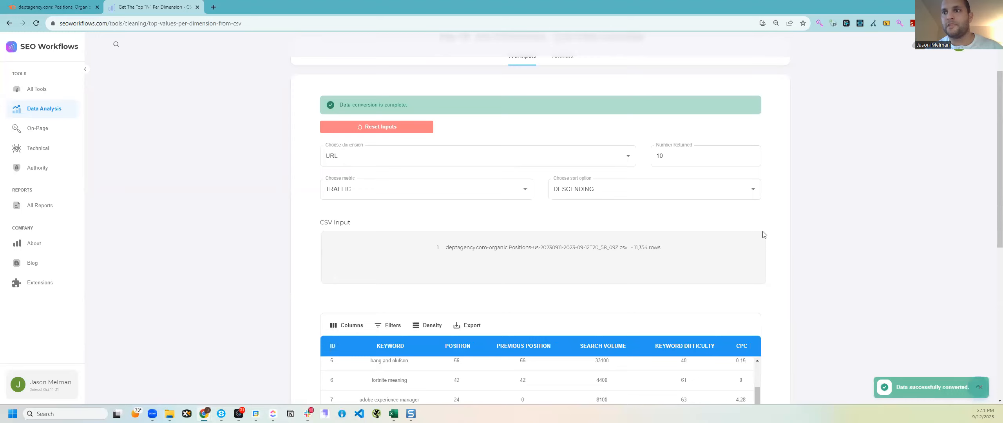
{"action": "left_click_drag", "start_coordinate": [401, 368], "coordinate": [497, 364]}
{"action": "scroll", "coordinate": [567, 310], "scroll_direction": "up", "scroll_amount": 2}
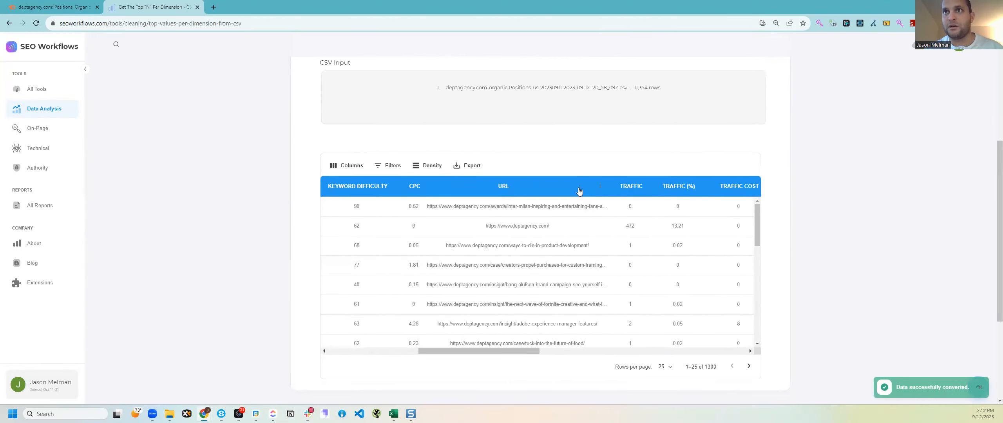
Step: Sort the results by URL ascending, then descending, then clear the sort
{"action": "left_click", "coordinate": [523, 190]}
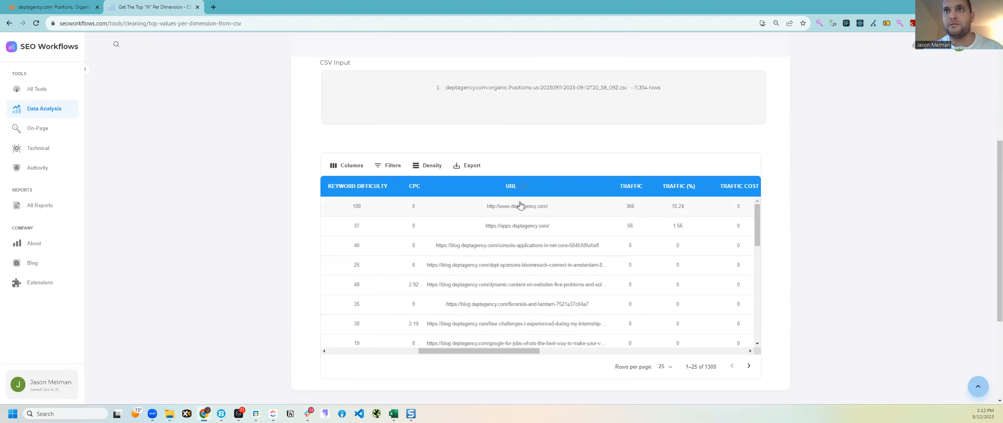
{"action": "scroll", "coordinate": [524, 196], "scroll_direction": "up", "scroll_amount": 3}
{"action": "scroll", "coordinate": [527, 230], "scroll_direction": "down", "scroll_amount": 2}
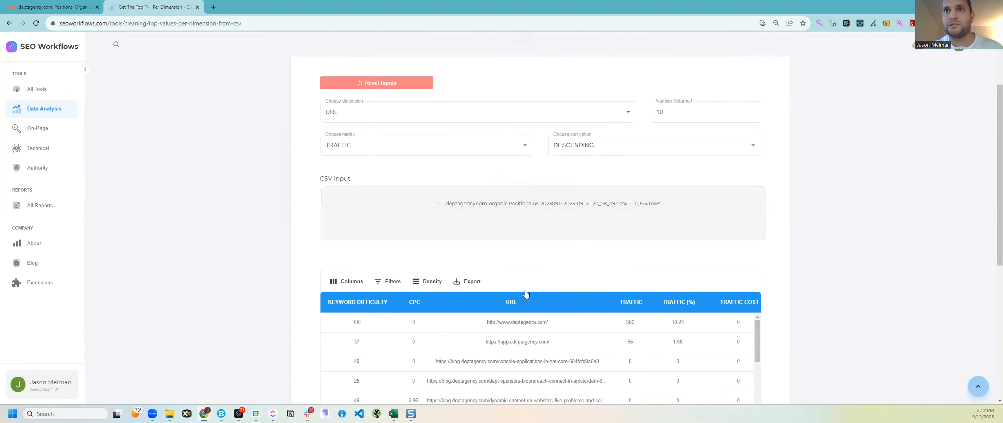
{"action": "left_click", "coordinate": [516, 230]}
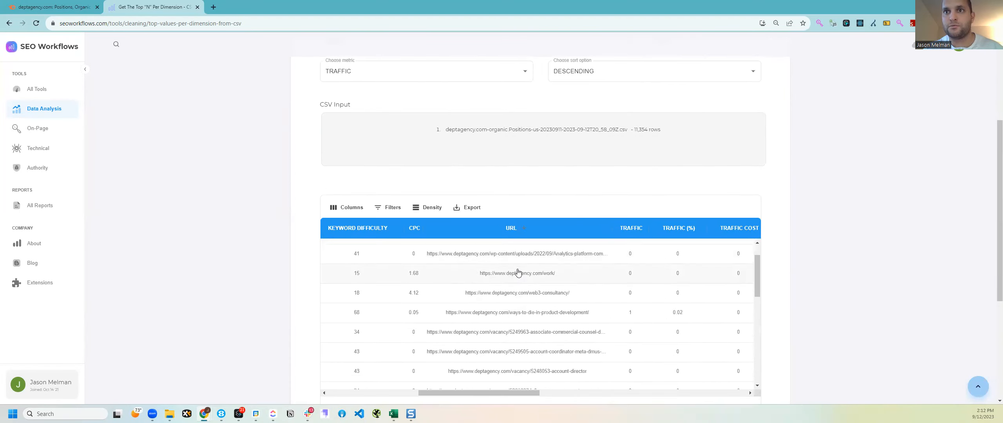
{"action": "left_click", "coordinate": [518, 231]}
{"action": "scroll", "coordinate": [520, 236], "scroll_direction": "up", "scroll_amount": 3}
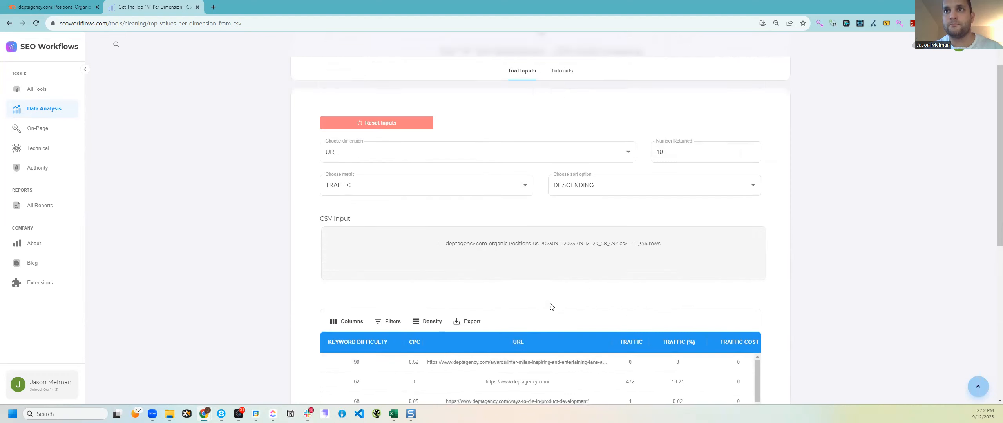
{"action": "scroll", "coordinate": [519, 237], "scroll_direction": "down", "scroll_amount": 2}
{"action": "scroll", "coordinate": [520, 237], "scroll_direction": "down", "scroll_amount": 2}
{"action": "left_click_drag", "start_coordinate": [475, 347], "coordinate": [417, 317]}
{"action": "scroll", "coordinate": [500, 345], "scroll_direction": "up", "scroll_amount": 2}
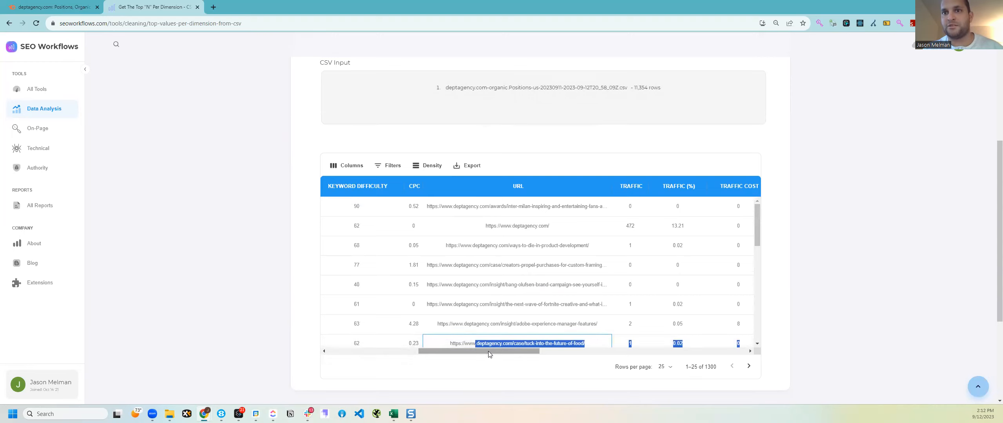
{"action": "left_click_drag", "start_coordinate": [489, 355], "coordinate": [316, 341]}
{"action": "scroll", "coordinate": [553, 148], "scroll_direction": "up", "scroll_amount": 5}
{"action": "left_click", "coordinate": [687, 202]}
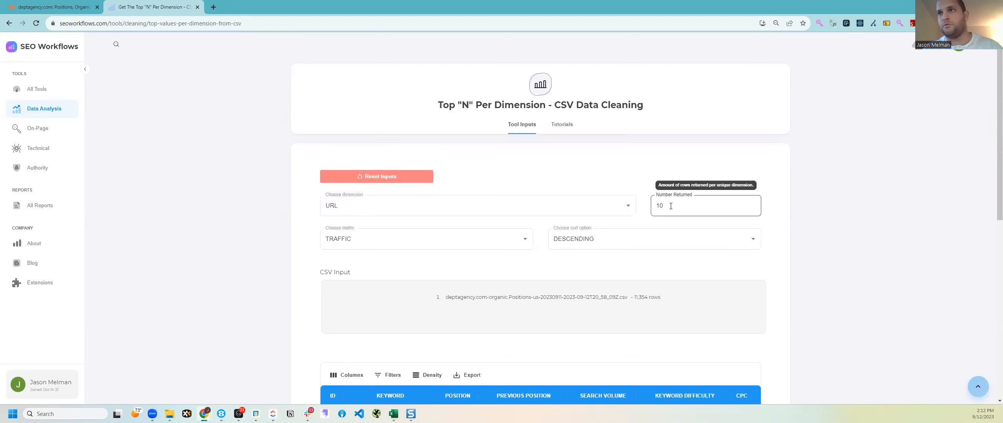
Step: Replace the row count of 10 with 2 in Number Returned
{"action": "left_click_drag", "start_coordinate": [665, 206], "coordinate": [648, 205]}
{"action": "key", "text": "BackSpace"}
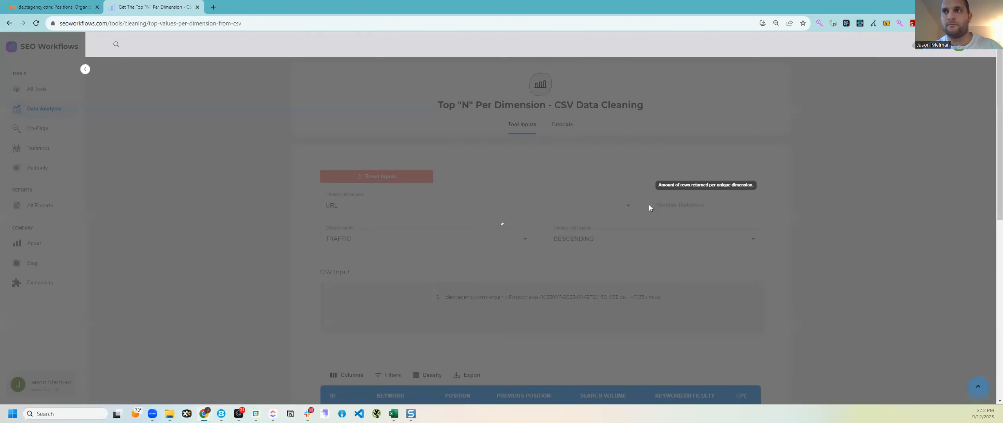
{"action": "left_click", "coordinate": [677, 240]}
{"action": "type", "text": "2"}
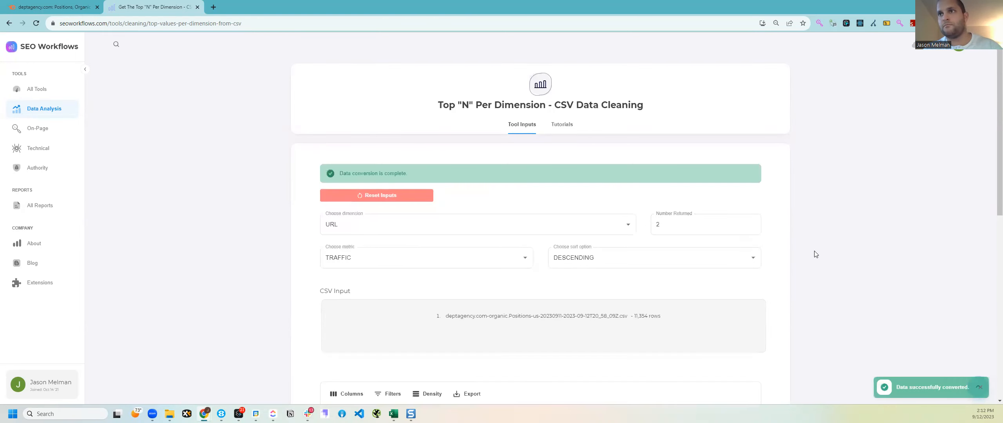
Step: Review the 2-per-URL results table, then delete the 2 from Number Returned
{"action": "scroll", "coordinate": [808, 271], "scroll_direction": "down", "scroll_amount": 2}
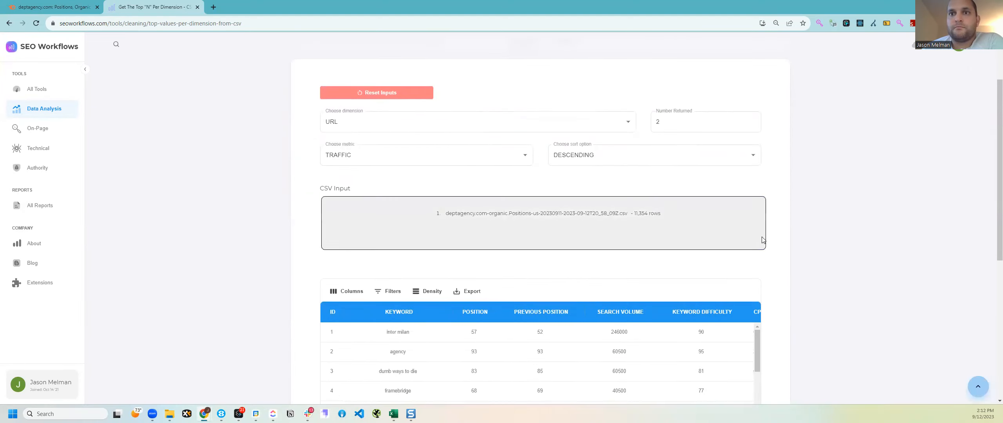
{"action": "scroll", "coordinate": [453, 281], "scroll_direction": "down", "scroll_amount": 5}
{"action": "scroll", "coordinate": [314, 231], "scroll_direction": "up", "scroll_amount": 5}
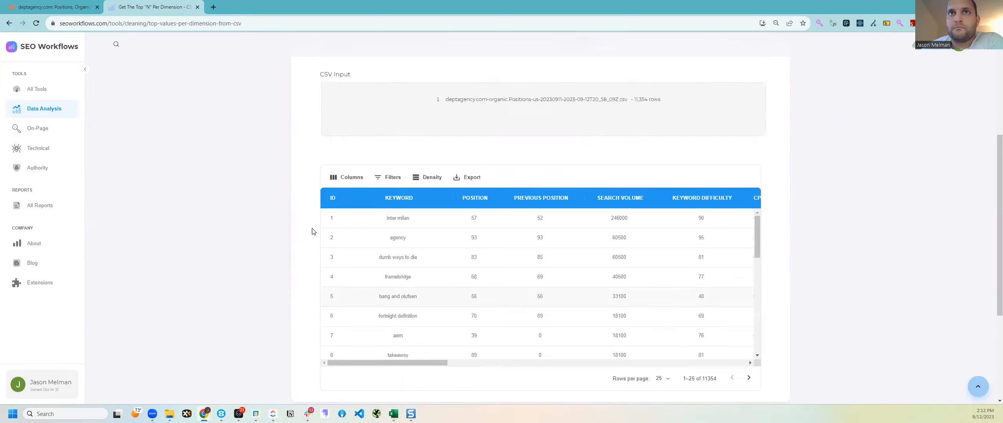
{"action": "scroll", "coordinate": [375, 326], "scroll_direction": "down", "scroll_amount": 4}
{"action": "left_click_drag", "start_coordinate": [374, 309], "coordinate": [352, 304]}
{"action": "left_click_drag", "start_coordinate": [421, 309], "coordinate": [558, 310]}
{"action": "scroll", "coordinate": [436, 123], "scroll_direction": "up", "scroll_amount": 4}
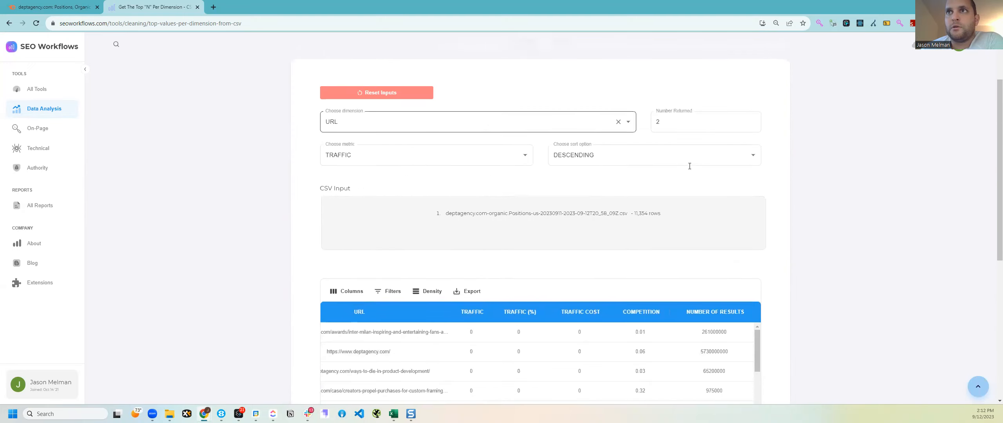
{"action": "left_click", "coordinate": [674, 124]}
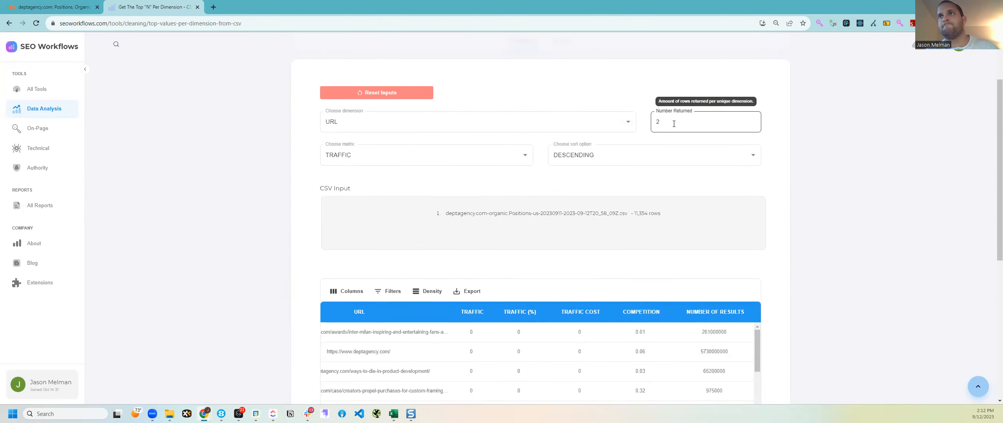
{"action": "key", "text": "BackSpace"}
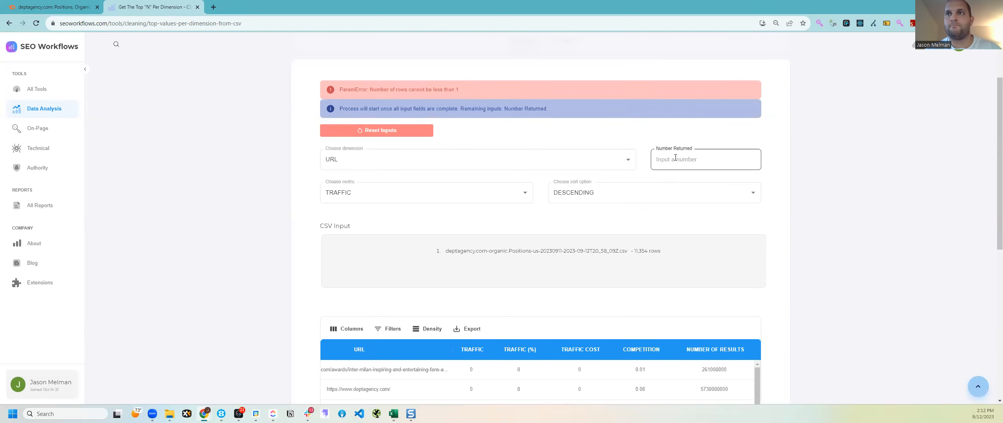
Step: Enter 3 as the number returned and check the URL and Traffic columns of the results
{"action": "type", "text": "3"}
{"action": "scroll", "coordinate": [750, 216], "scroll_direction": "down", "scroll_amount": 3}
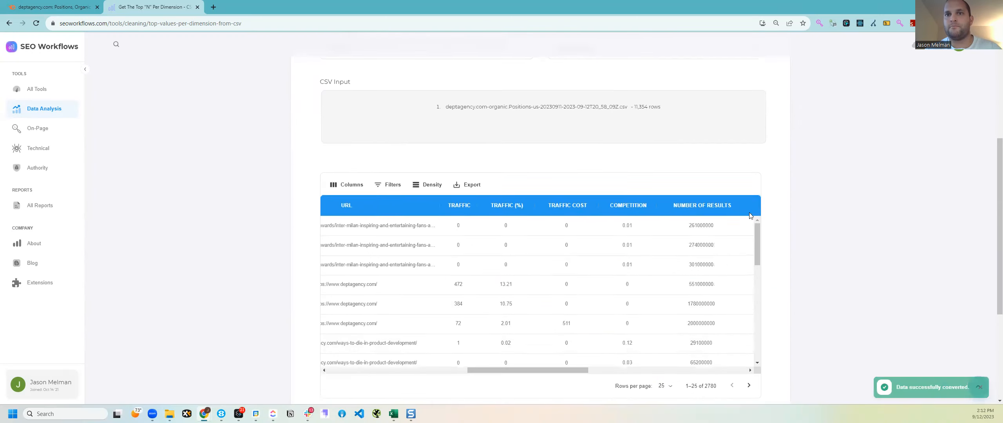
{"action": "left_click_drag", "start_coordinate": [525, 370], "coordinate": [414, 352]}
{"action": "scroll", "coordinate": [620, 162], "scroll_direction": "up", "scroll_amount": 3}
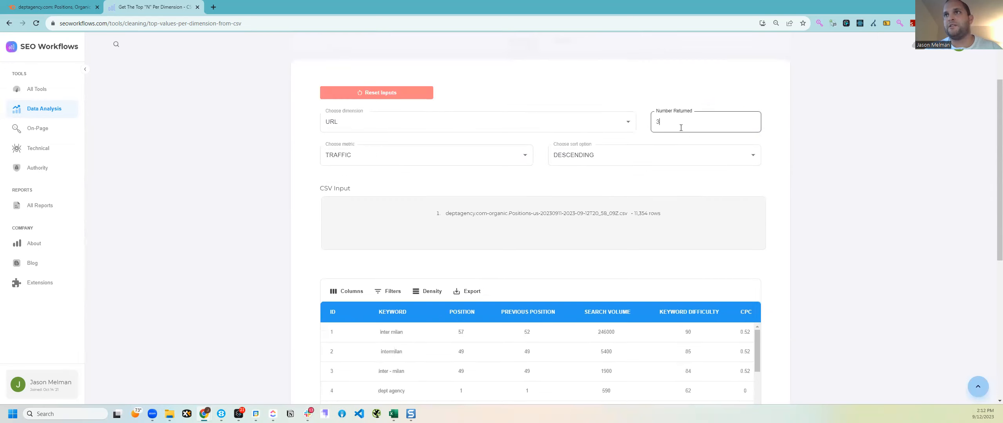
{"action": "scroll", "coordinate": [505, 99], "scroll_direction": "up", "scroll_amount": 2}
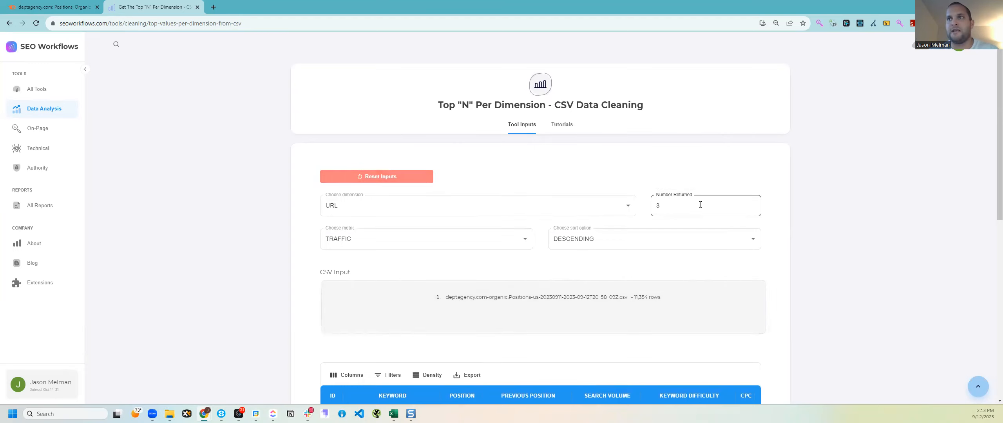
{"action": "double_click", "coordinate": [659, 205]}
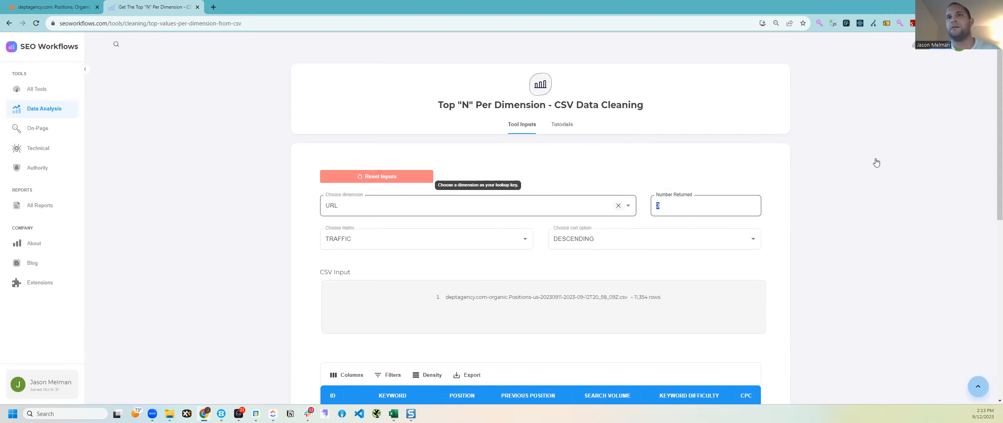
Step: Change the number returned to 4 and view results led by the inter milan keyword variants
{"action": "scroll", "coordinate": [783, 183], "scroll_direction": "down", "scroll_amount": 2}
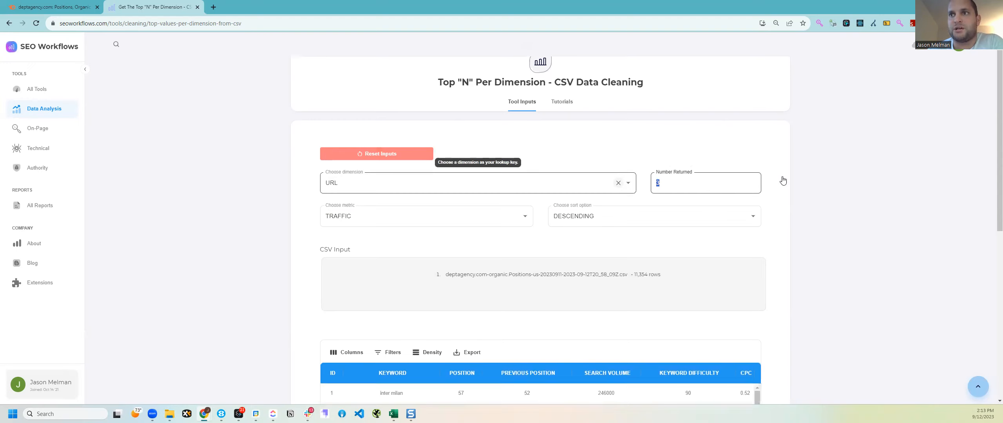
{"action": "scroll", "coordinate": [774, 160], "scroll_direction": "down", "scroll_amount": 2}
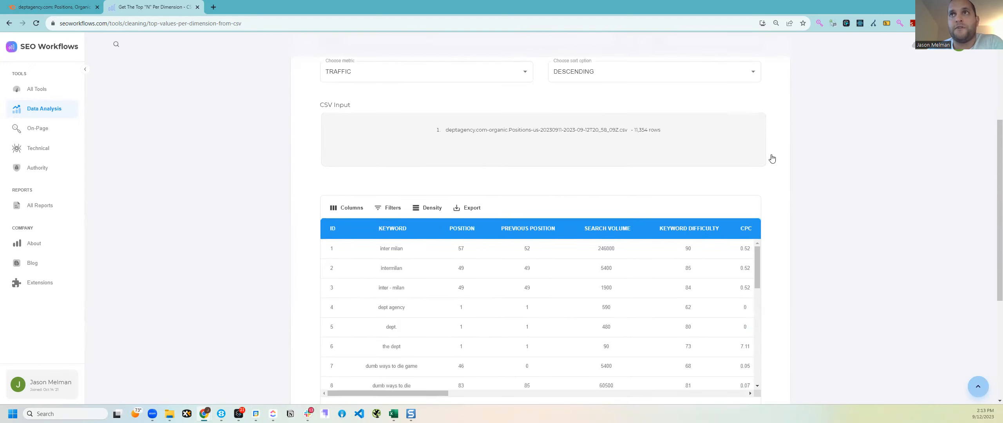
{"action": "type", "text": "4"}
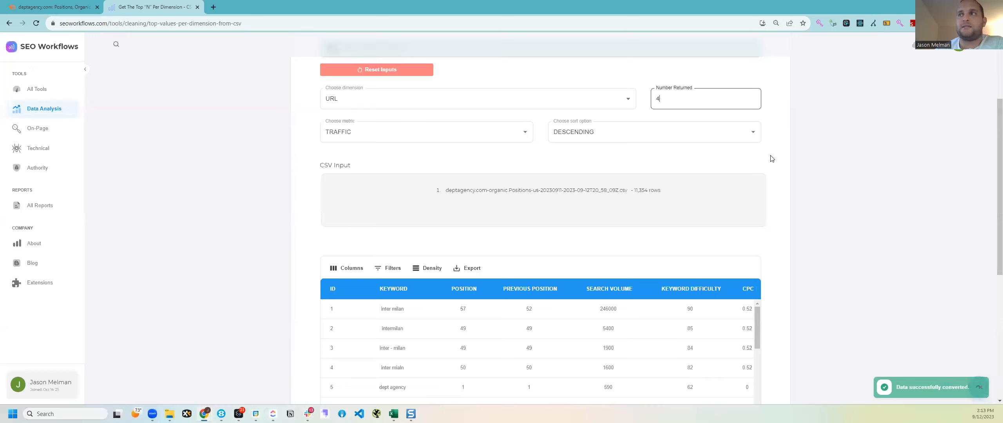
{"action": "left_click", "coordinate": [772, 159]}
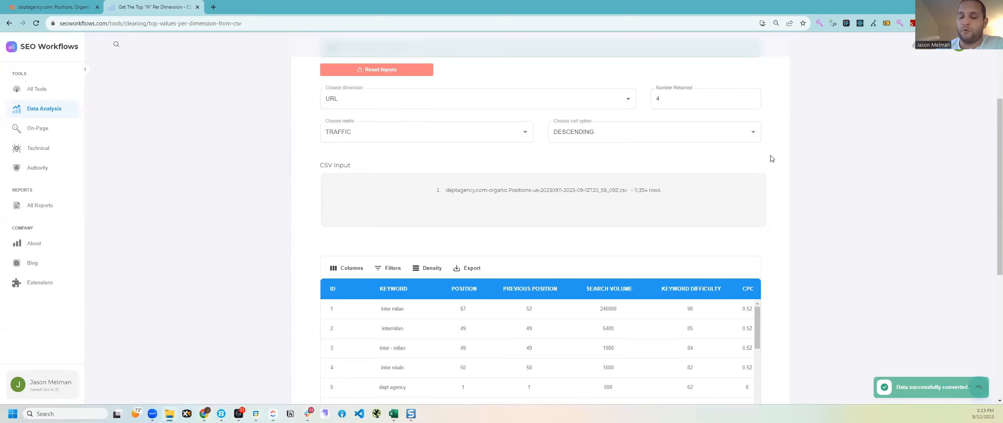
{"action": "scroll", "coordinate": [772, 159], "scroll_direction": "down", "scroll_amount": 1}
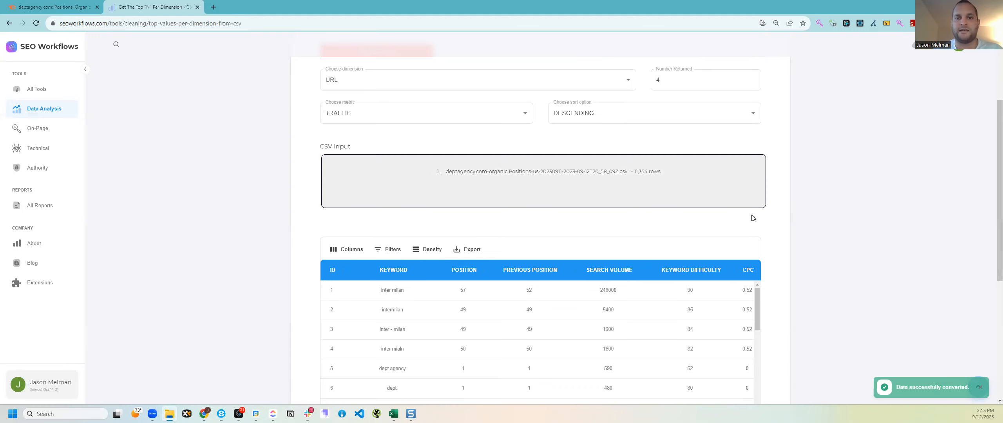
{"action": "key", "text": "alt+Tab"}
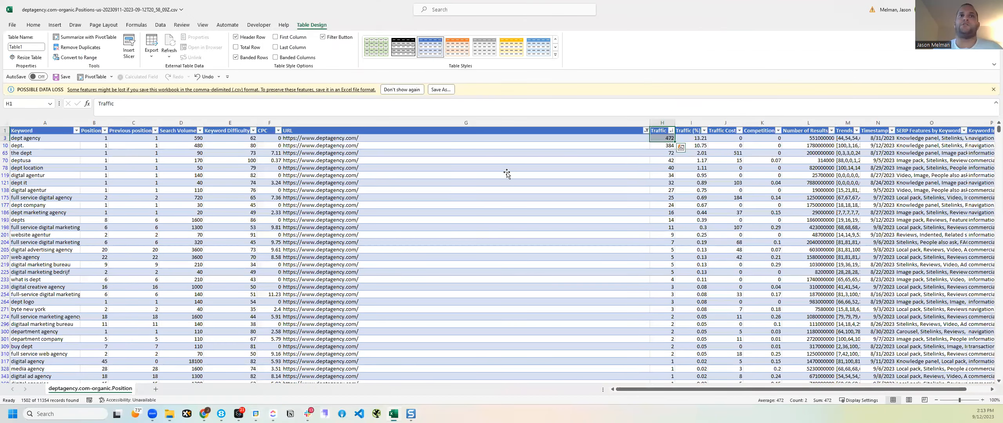
{"action": "left_click", "coordinate": [506, 174]}
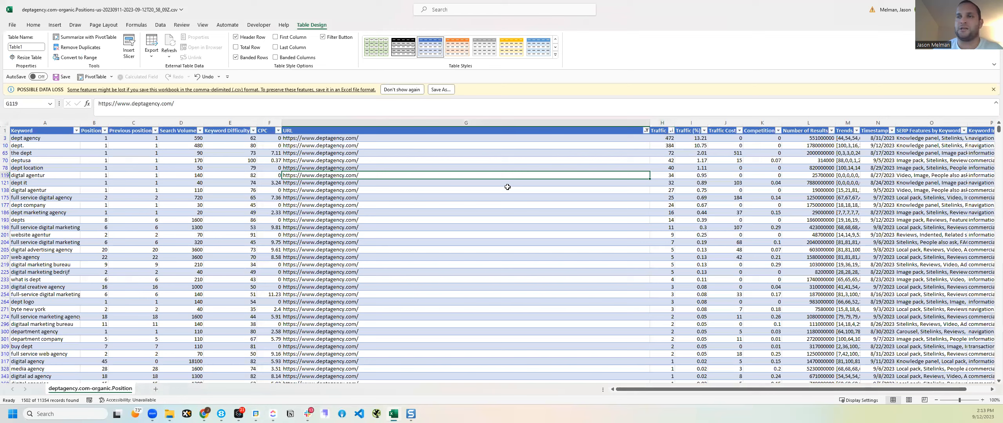
{"action": "left_click_drag", "start_coordinate": [81, 139], "coordinate": [65, 223]}
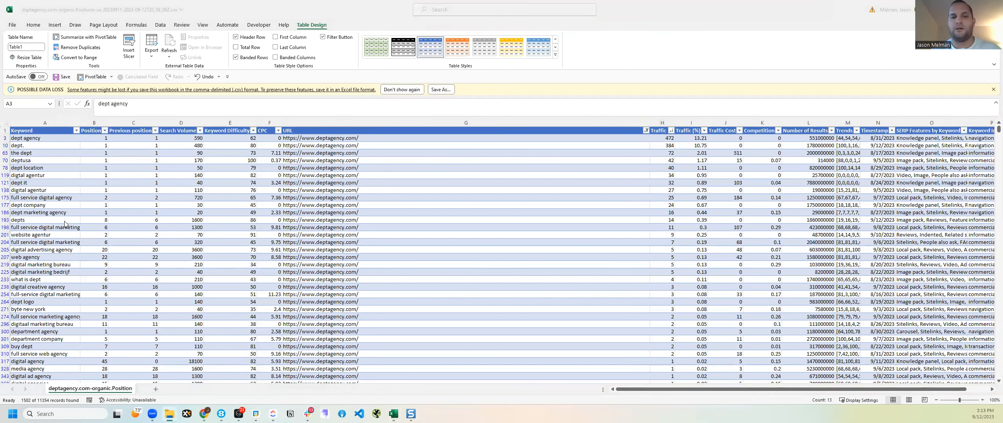
{"action": "scroll", "coordinate": [847, 227], "scroll_direction": "up", "scroll_amount": 3}
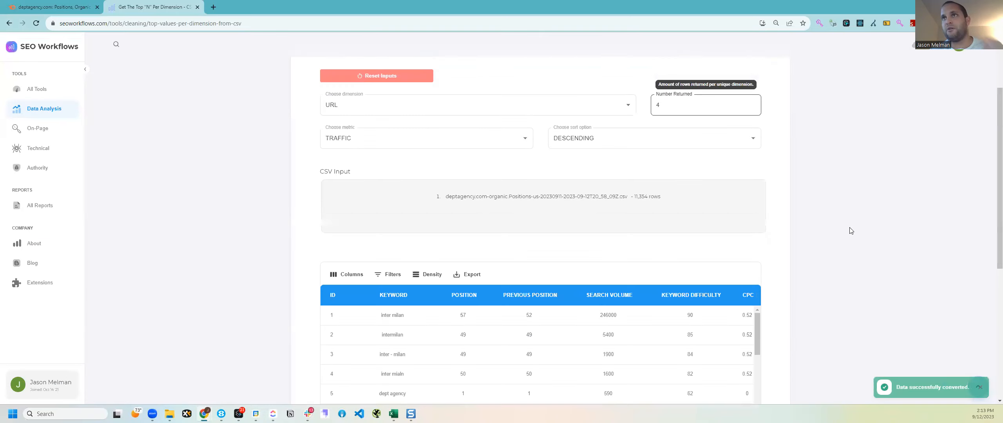